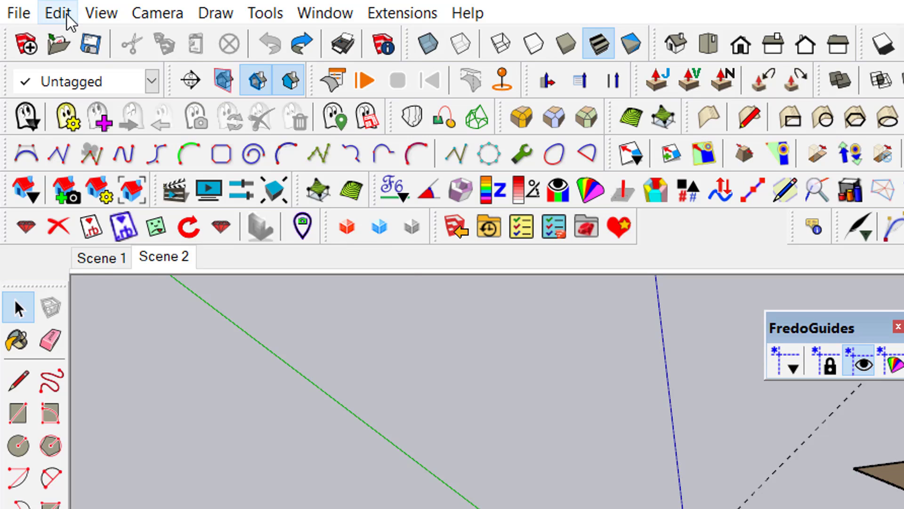
Step: Erase every guide line and guide point with Edit > Delete Guides
click(67, 16)
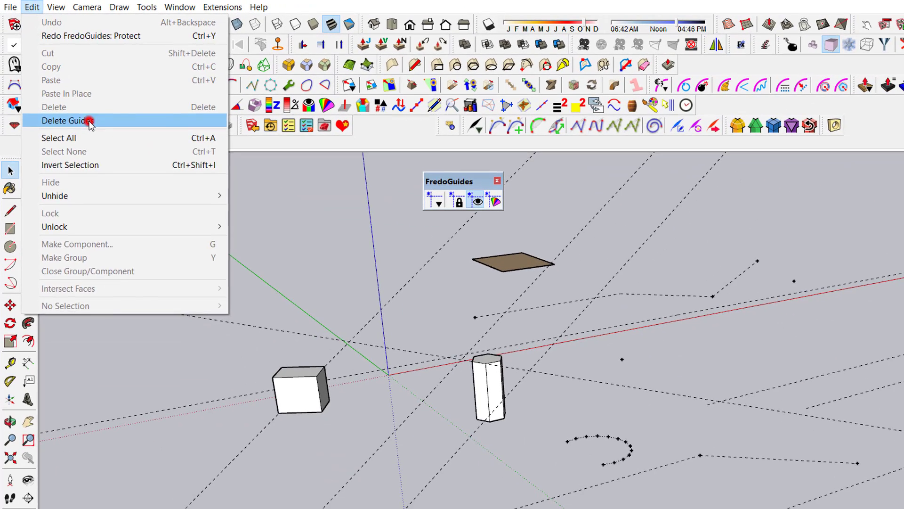
click(88, 120)
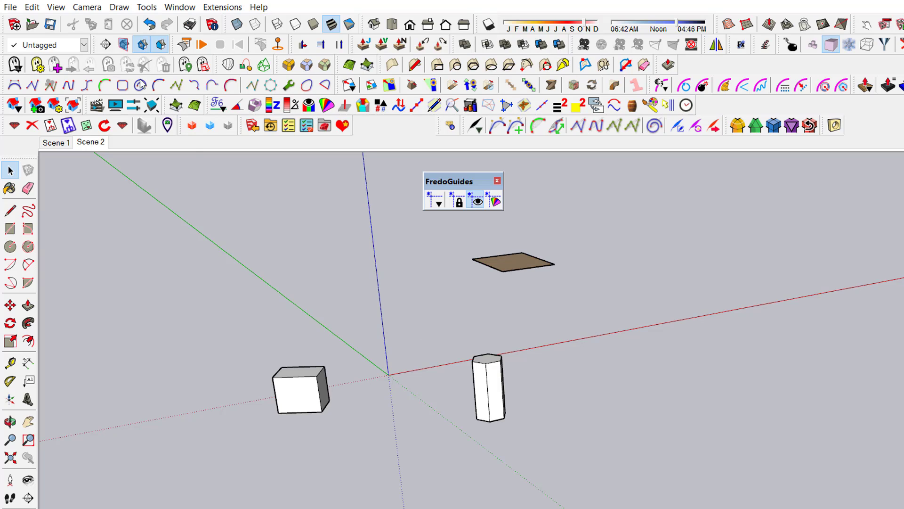
Step: Undo the deletion, then protect two selected guide lines with FredoGuides > Protect selection
click(152, 26)
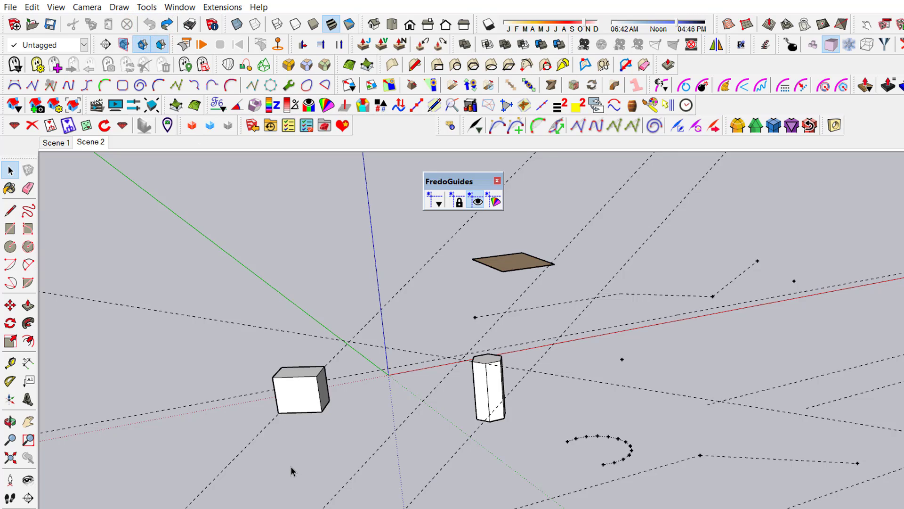
click(247, 451)
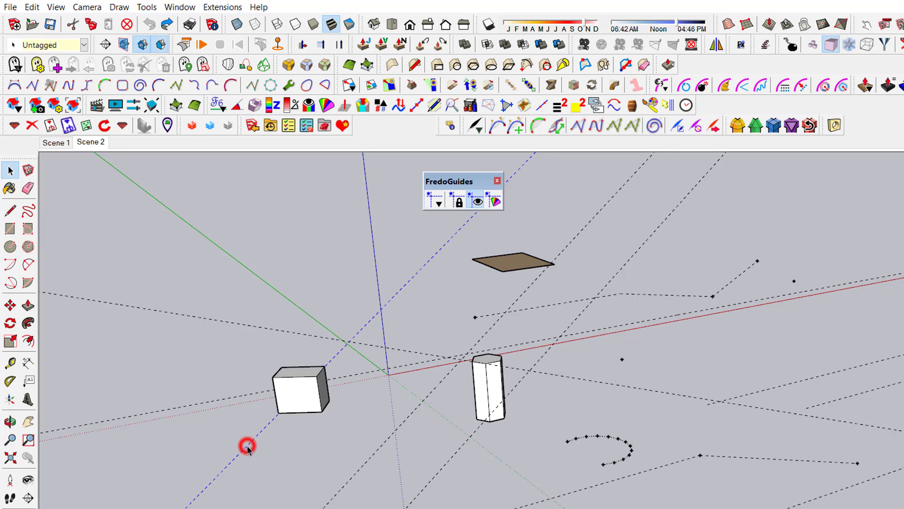
shift+click(526, 298)
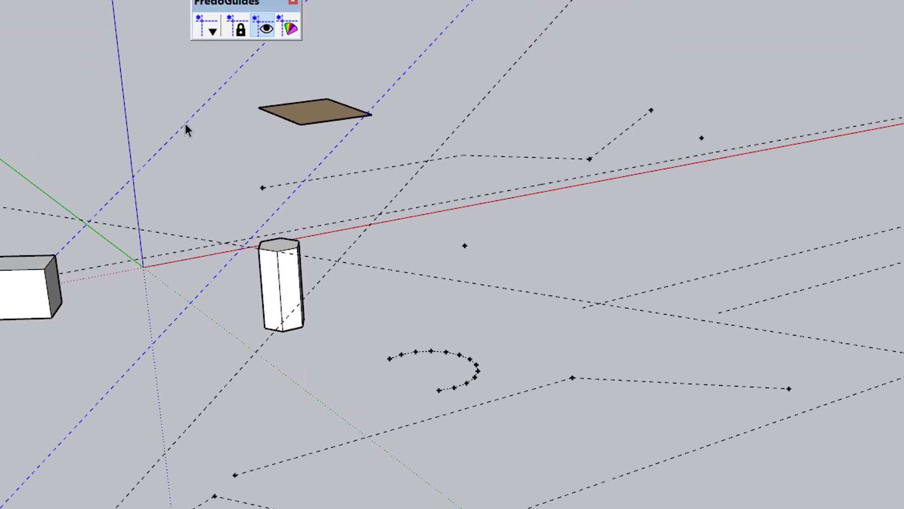
right_click(422, 275)
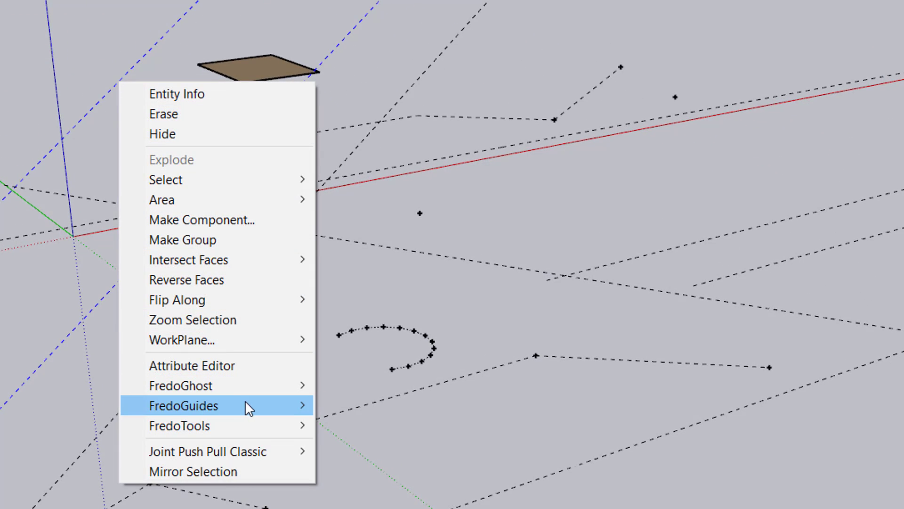
mouse_move(184, 406)
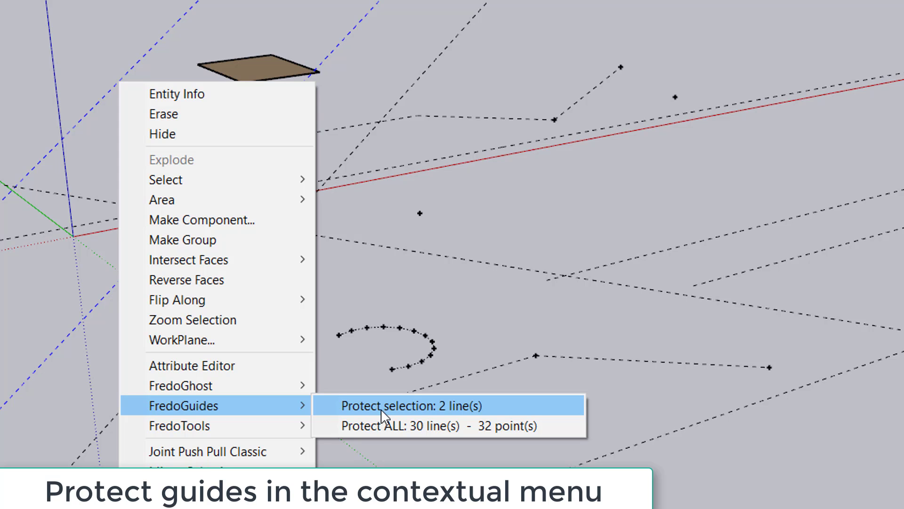
click(381, 409)
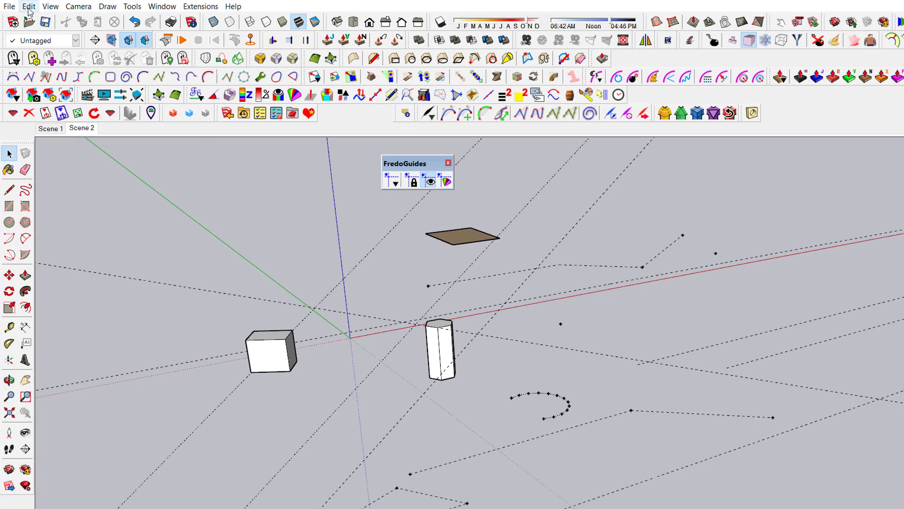
Step: Delete the unprotected guides with Edit > Delete Guides, then undo to restore them
click(28, 7)
click(77, 109)
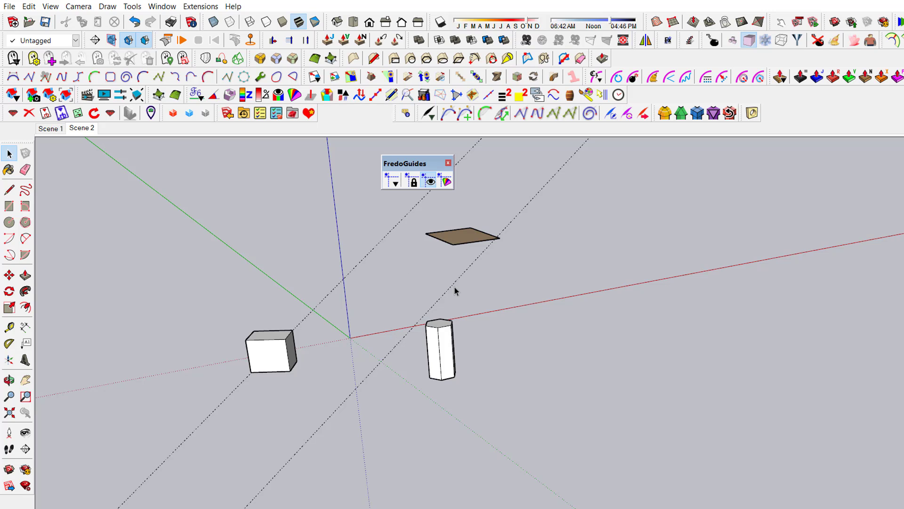
click(136, 23)
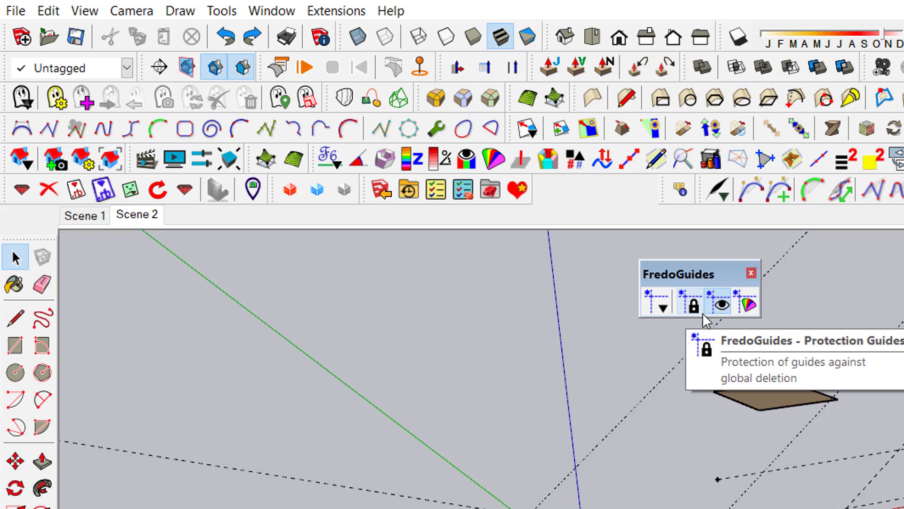
click(661, 307)
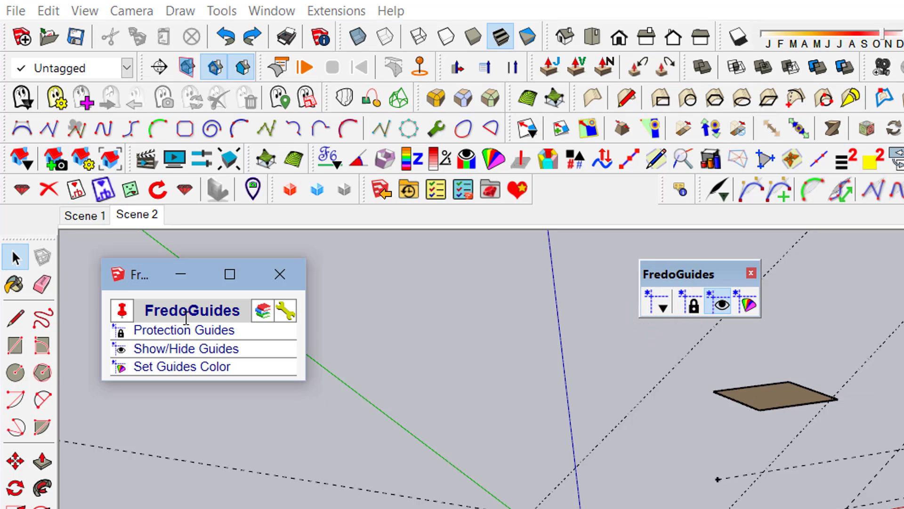
click(282, 279)
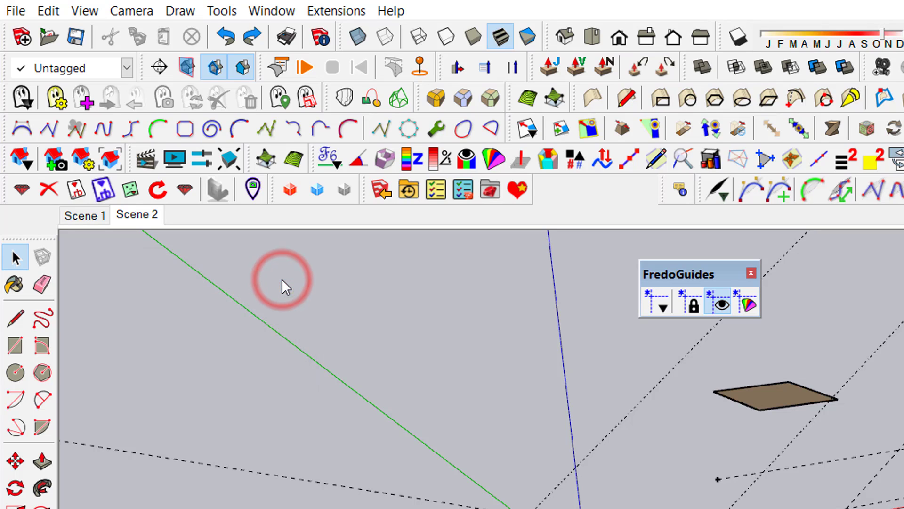
click(697, 310)
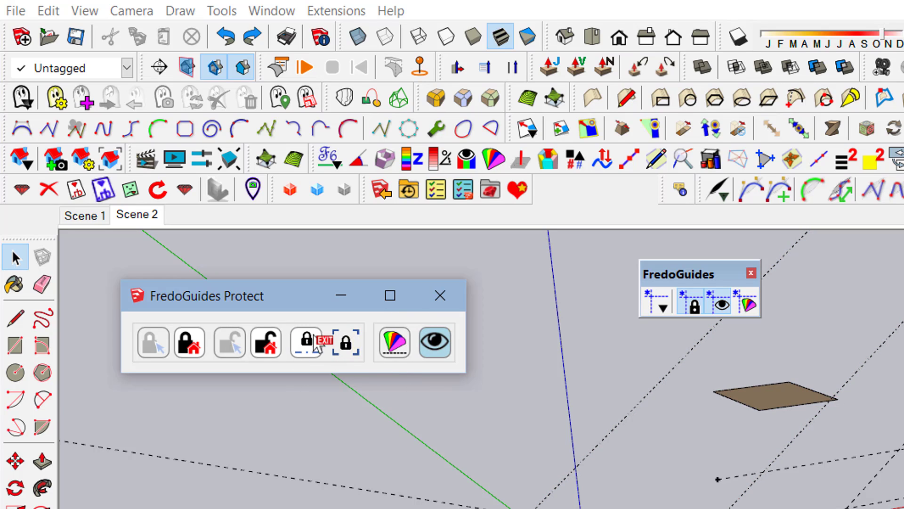
click(351, 354)
click(439, 297)
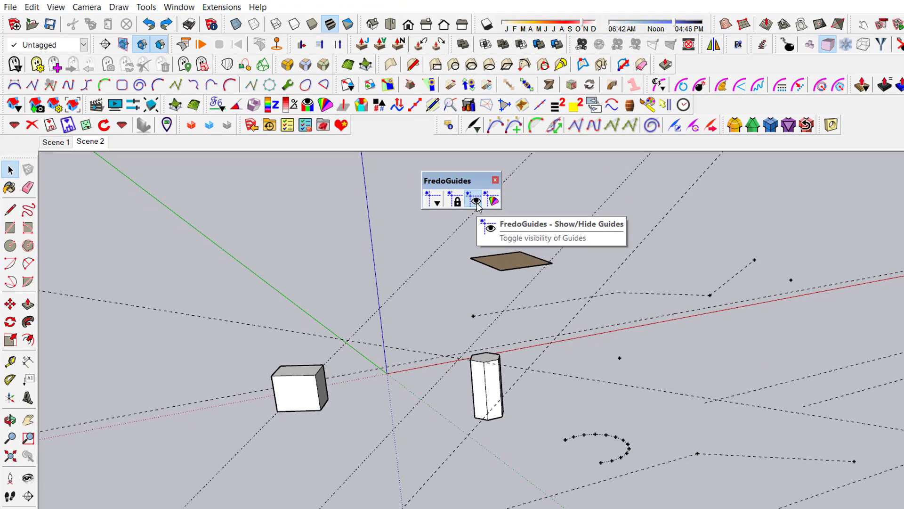
click(477, 203)
click(476, 204)
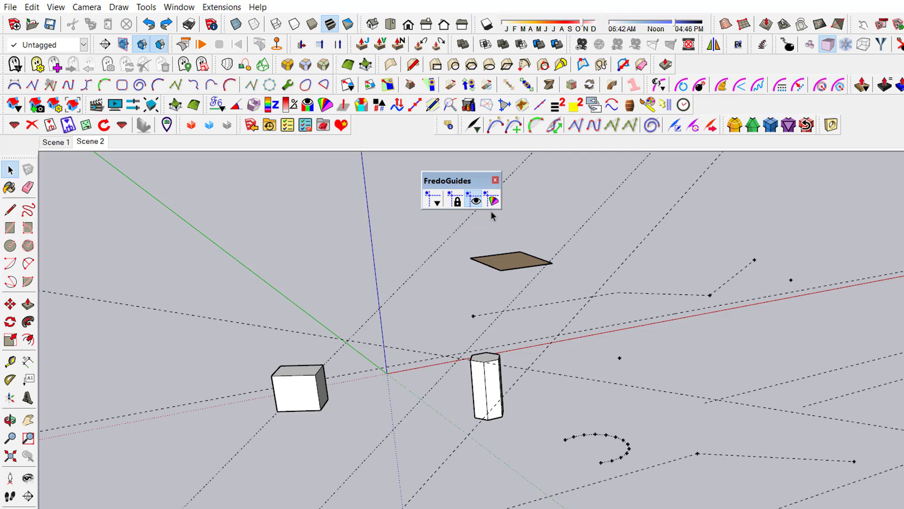
click(495, 203)
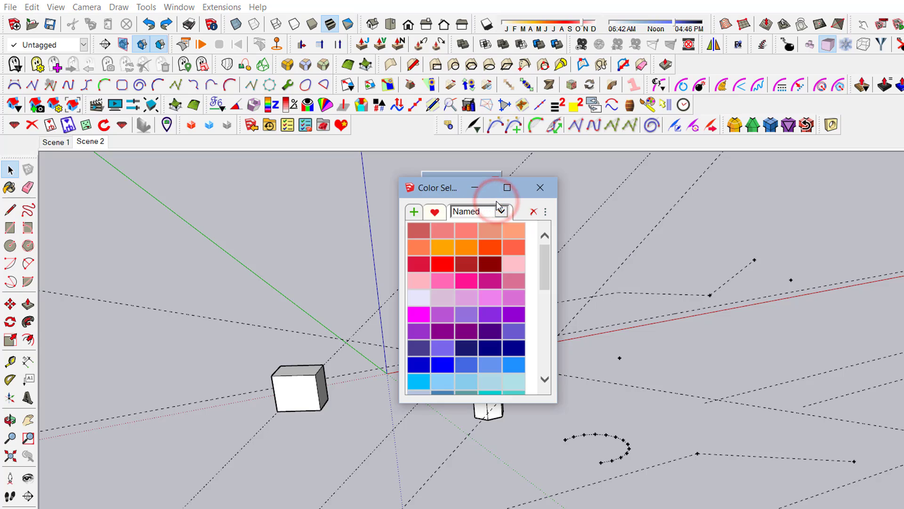
click(441, 265)
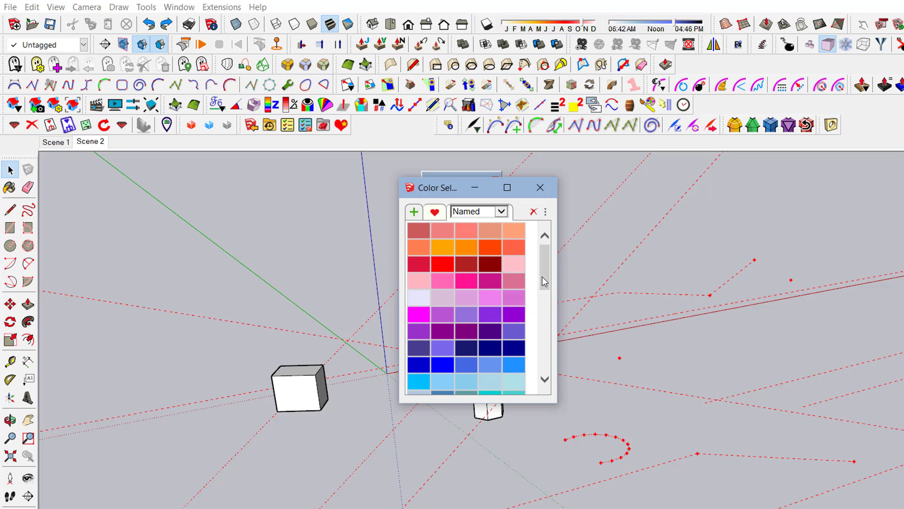
scroll(541, 273, down, 10)
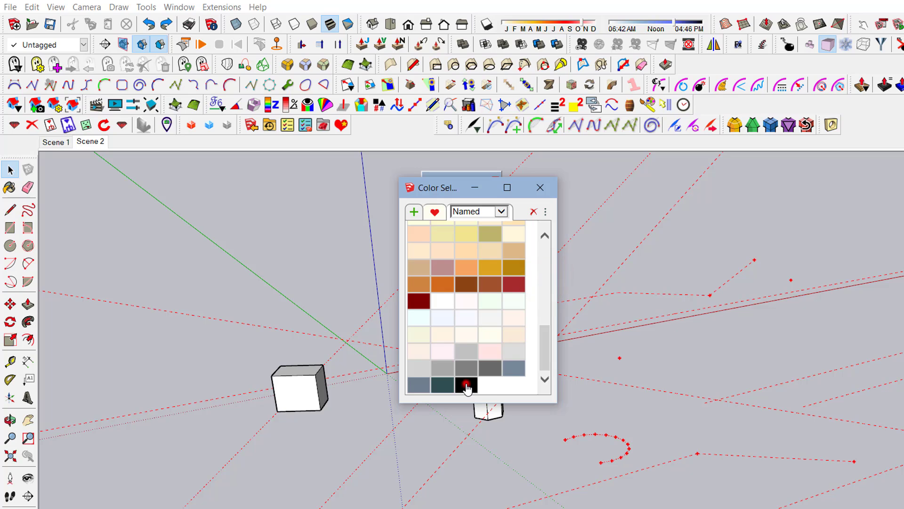
click(466, 384)
click(541, 187)
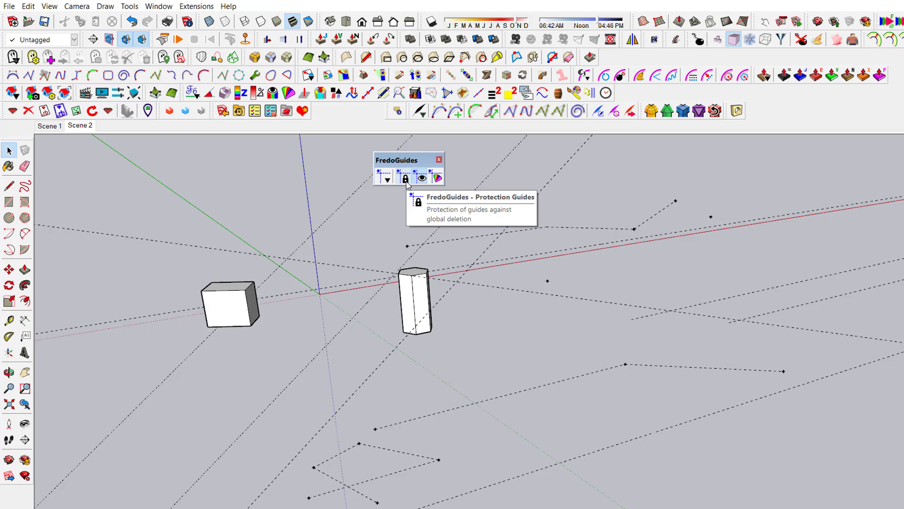
Step: Open the FredoGuides Protect toolbar and select the long guide line at lower right
click(406, 180)
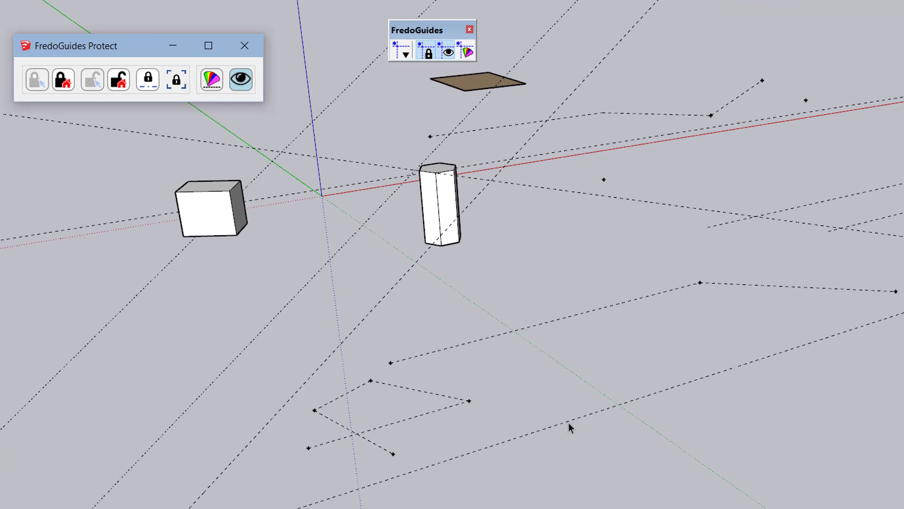
click(569, 423)
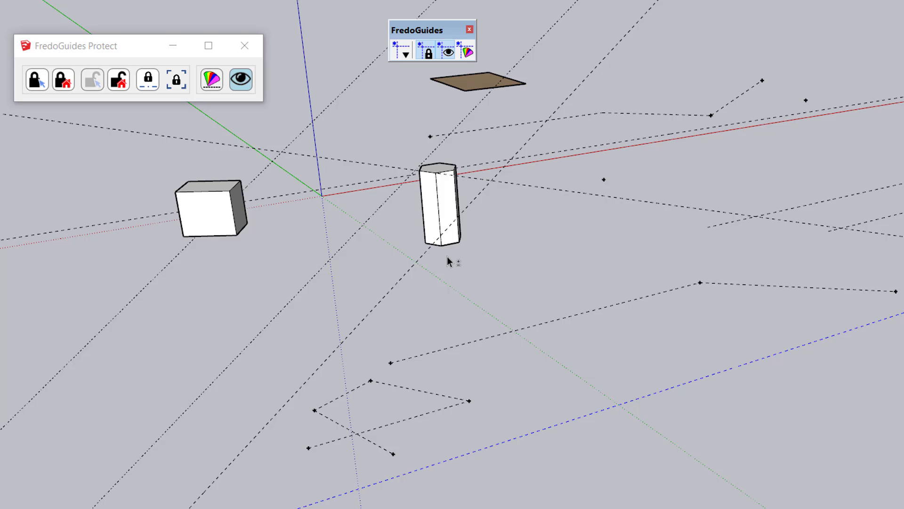
Step: Protect the column group's four guide lines and five points, then delete unprotected guides
click(445, 212)
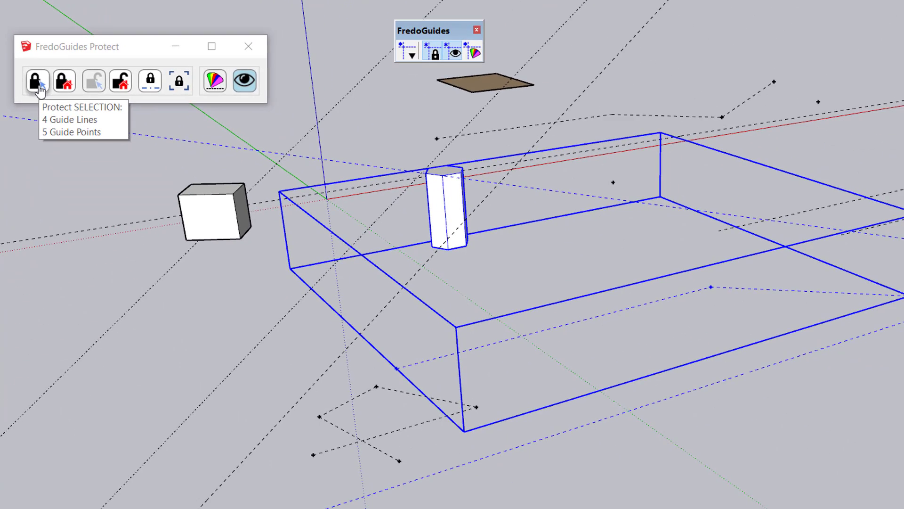
click(39, 86)
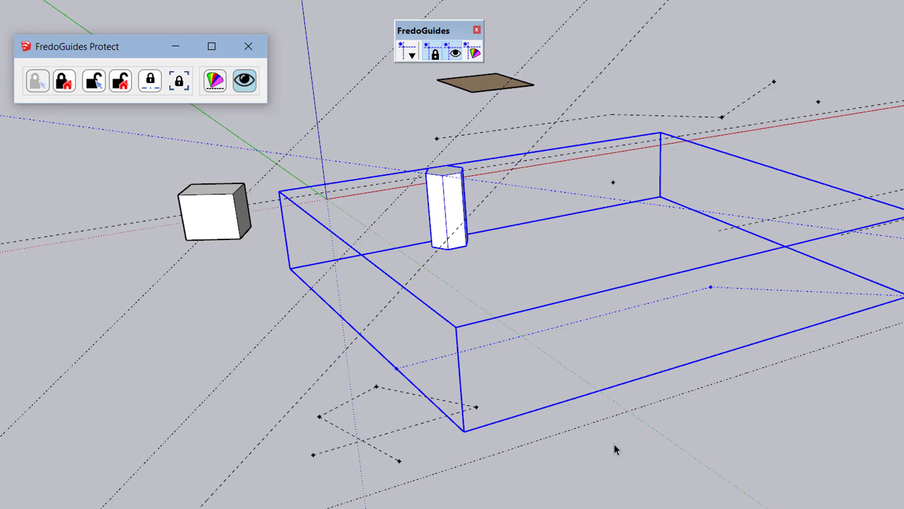
key(alt+e)
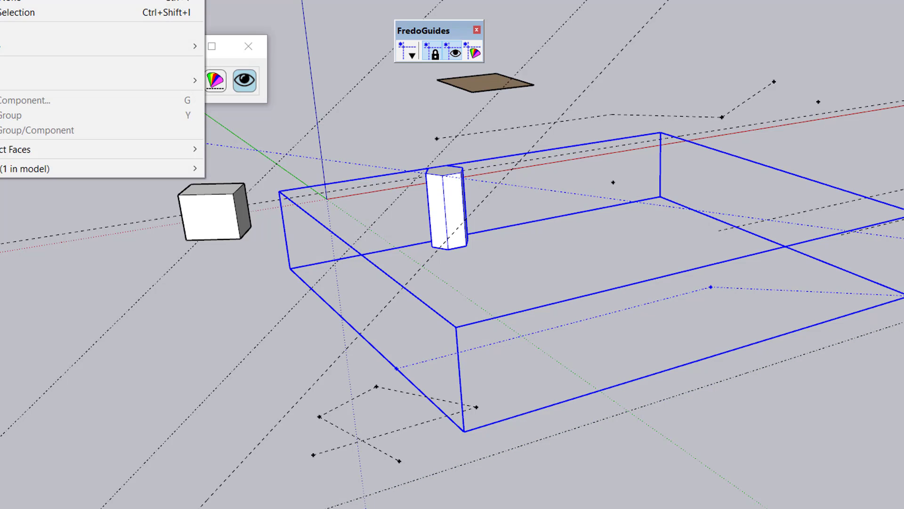
click(43, 2)
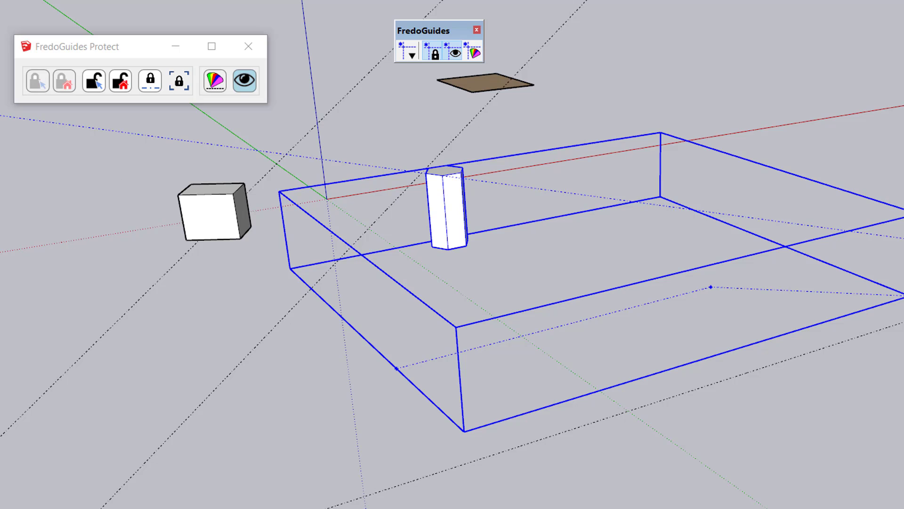
key(ctrl+z)
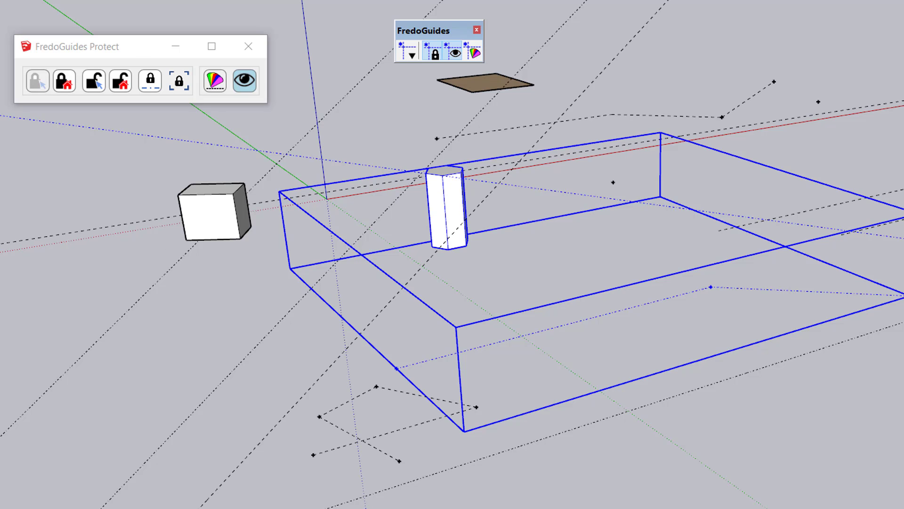
key(ctrl+t)
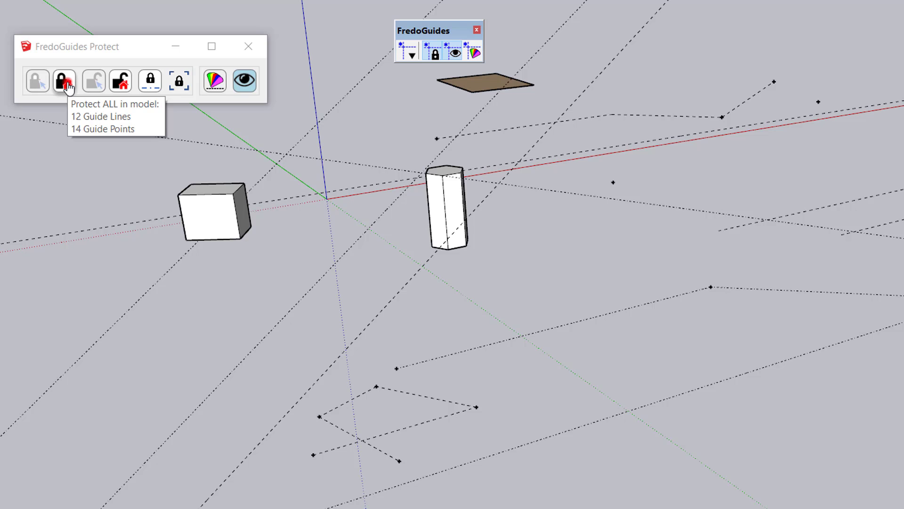
click(65, 85)
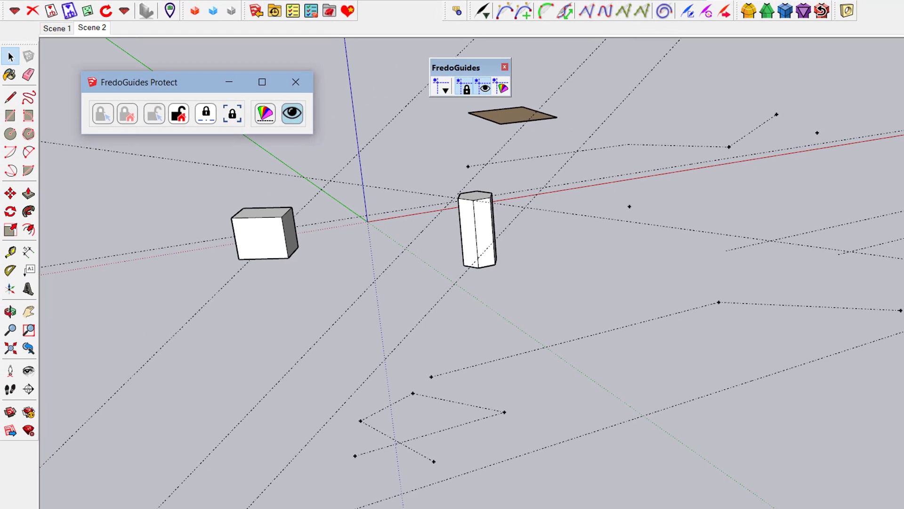
key(alt+e)
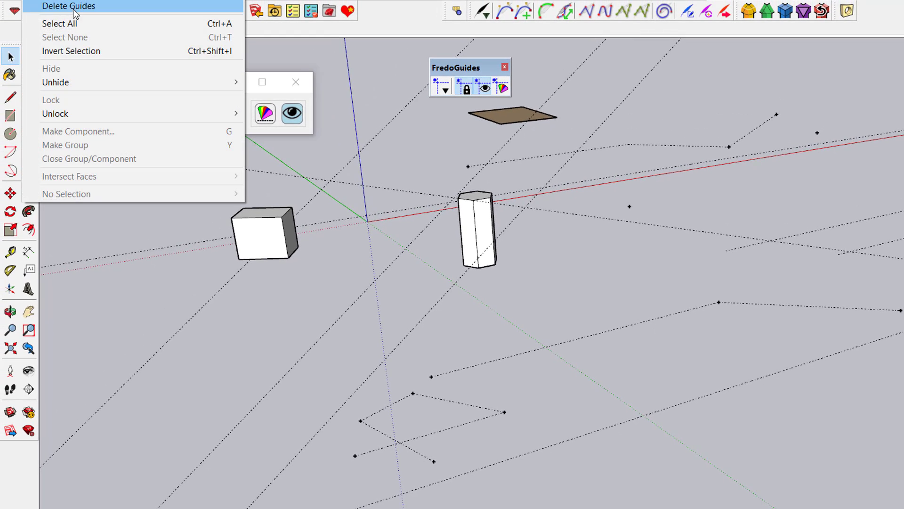
click(71, 7)
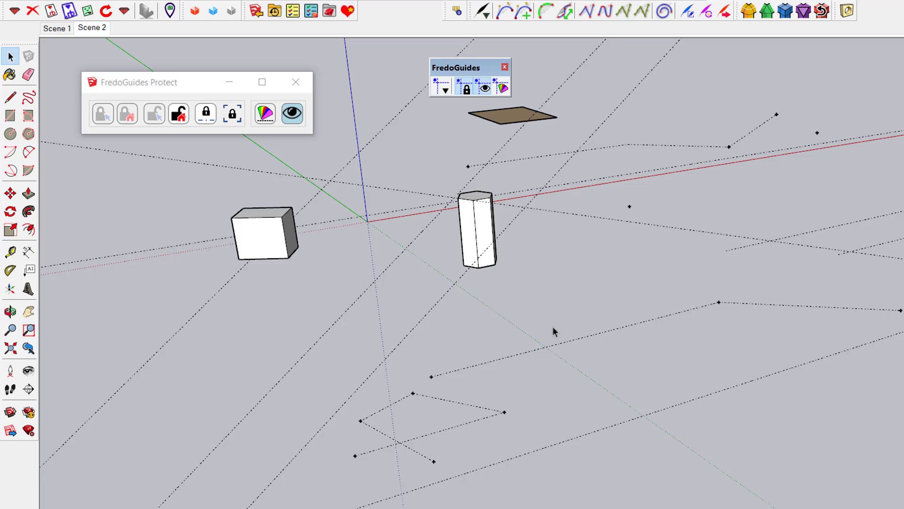
Step: Unprotect the selected guides, then all guides, and delete every guide from the model
click(621, 426)
click(480, 237)
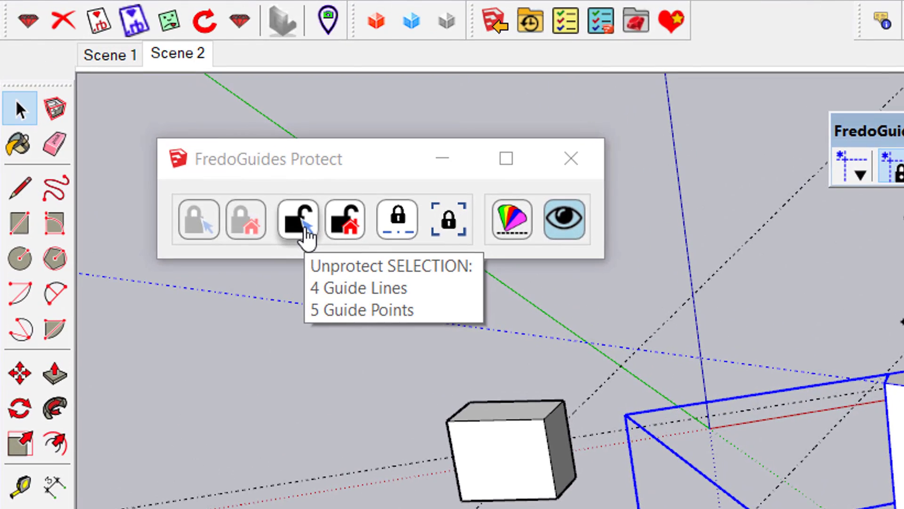
click(307, 232)
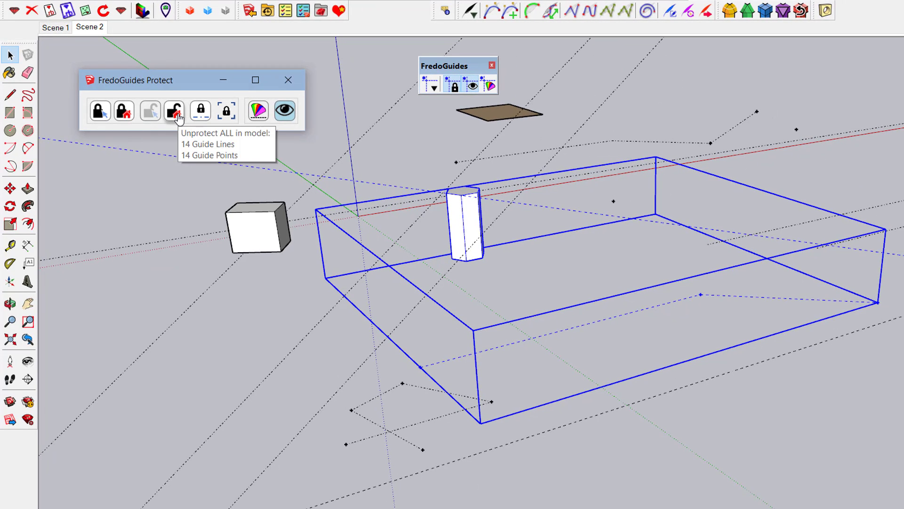
click(176, 113)
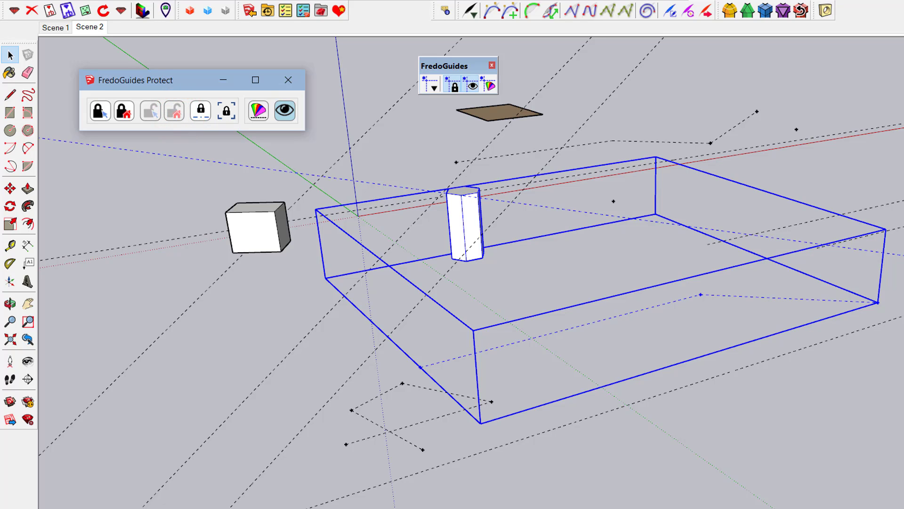
click(31, 0)
click(75, 6)
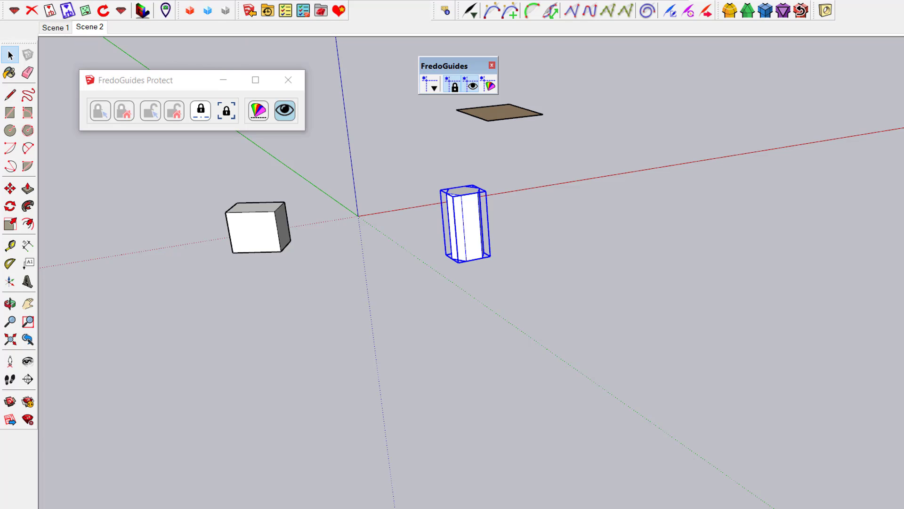
Step: Undo the deletion and protect the selected group's three guide lines and five points
key(ctrl+z)
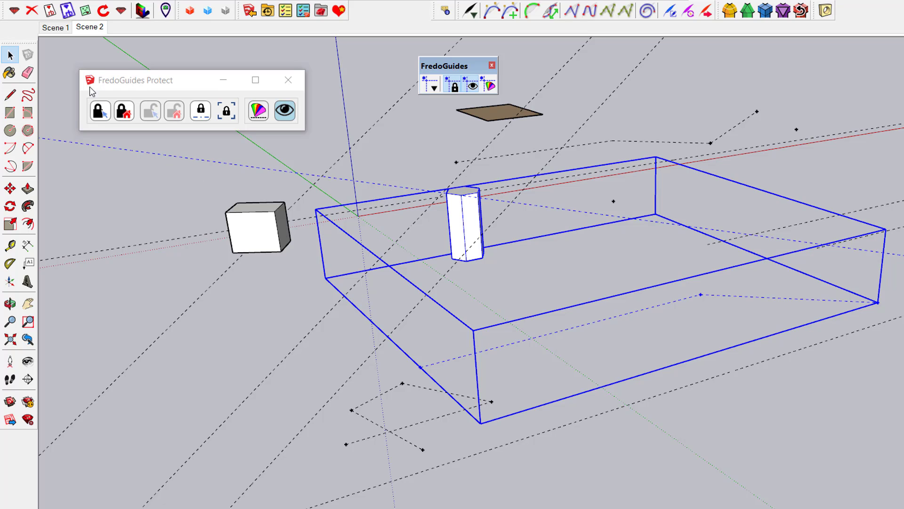
click(99, 111)
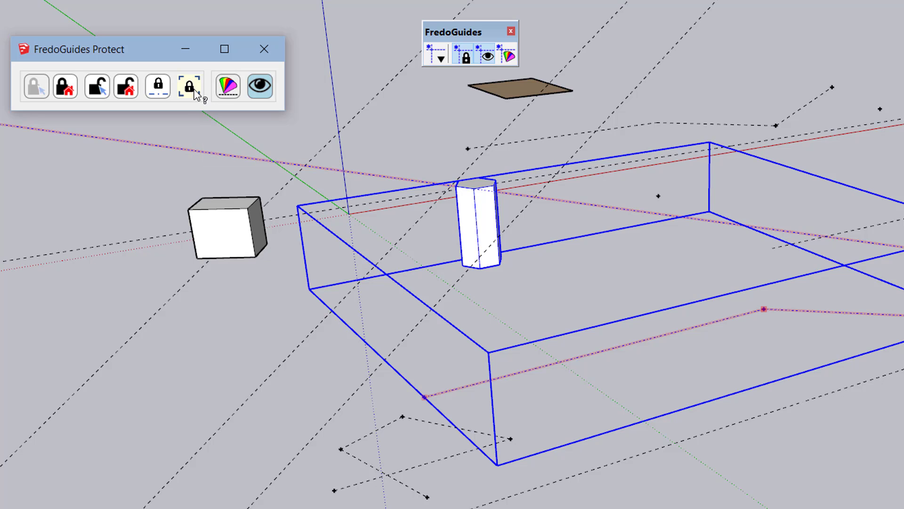
Step: Protect two left guide lines one by one, toggling a guide point's protection on and off
click(190, 87)
click(177, 295)
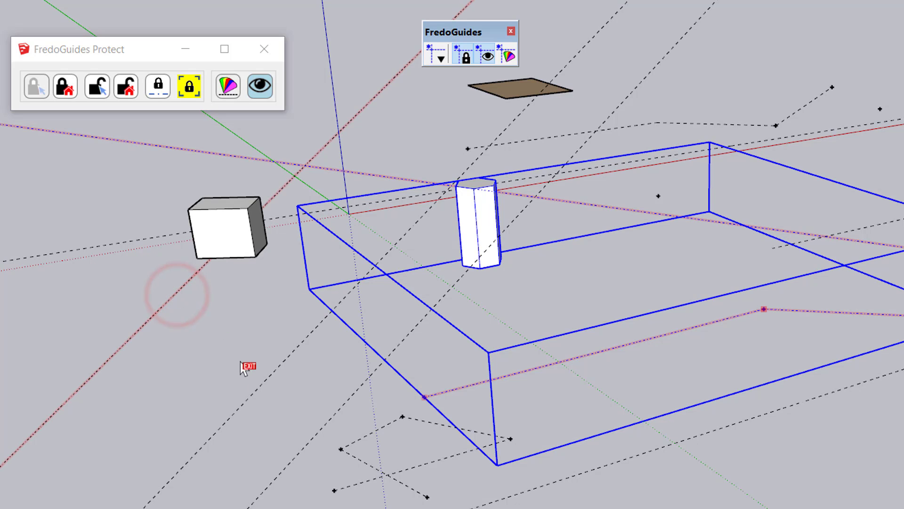
click(272, 373)
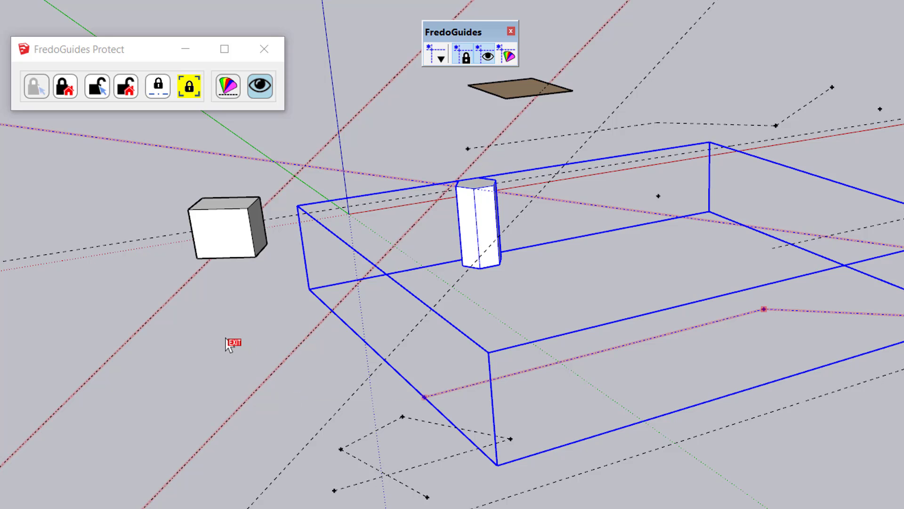
click(286, 358)
click(169, 301)
click(284, 368)
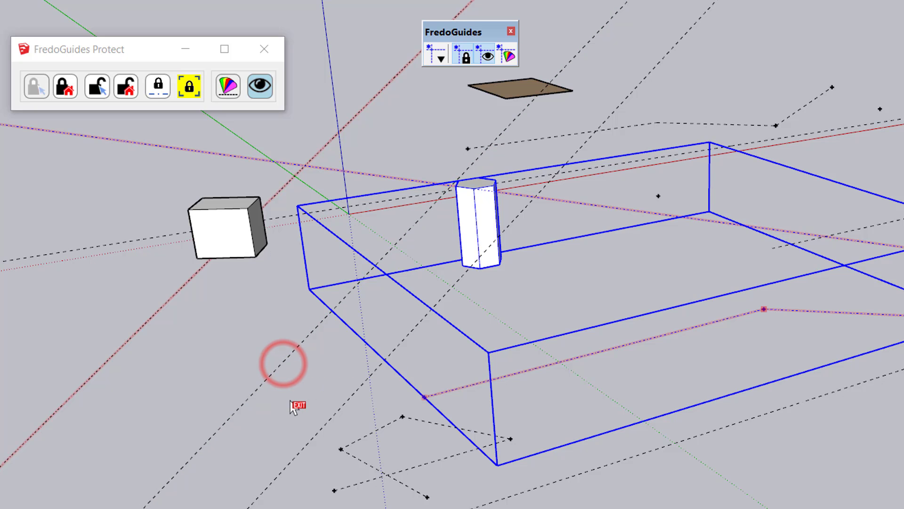
click(291, 356)
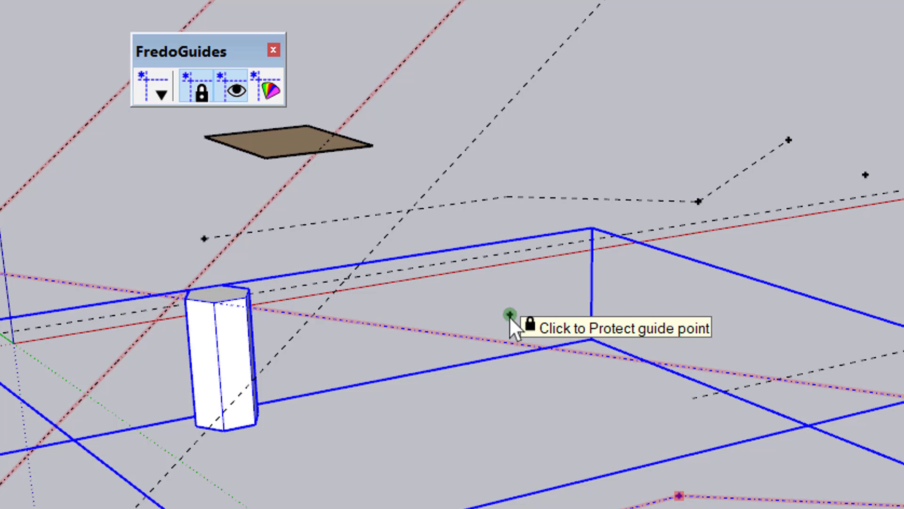
click(510, 316)
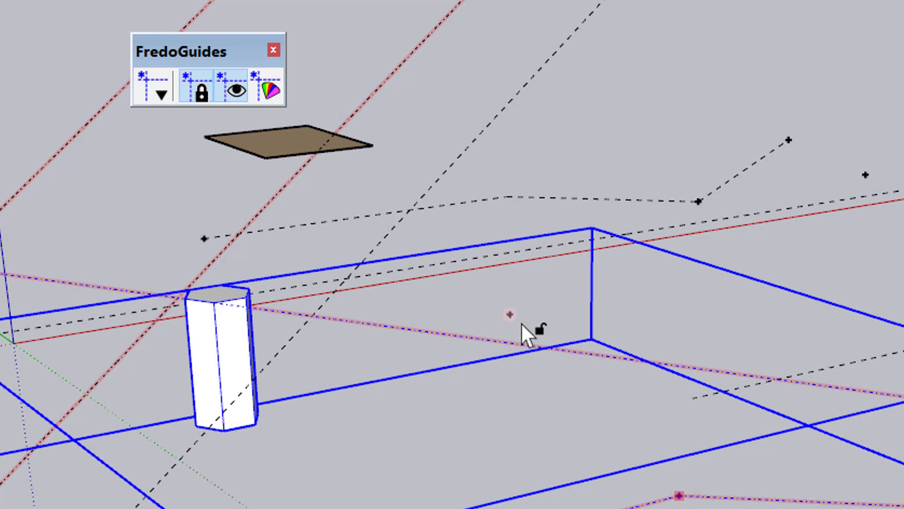
click(513, 315)
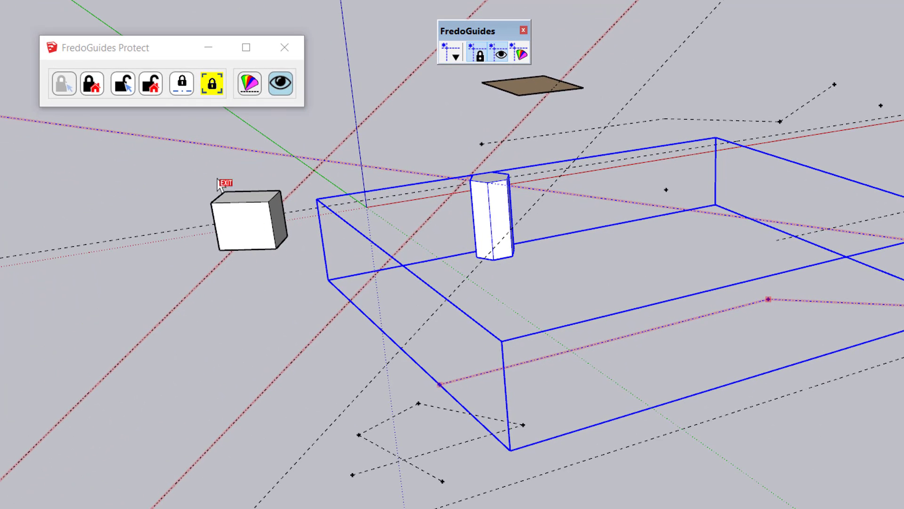
Step: Exit one-by-one mode and set protected guides to the fine dotted stipple
click(212, 83)
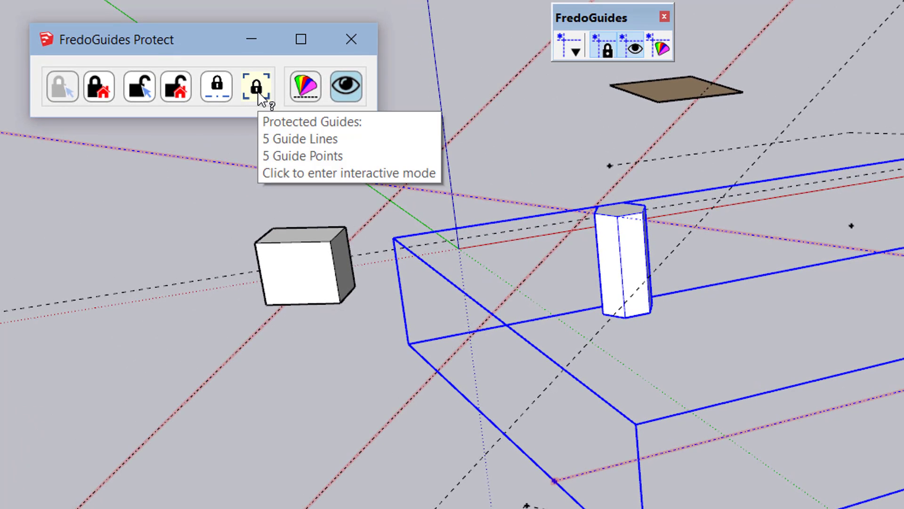
click(216, 85)
scroll(273, 91, down, 1)
scroll(254, 80, down, 1)
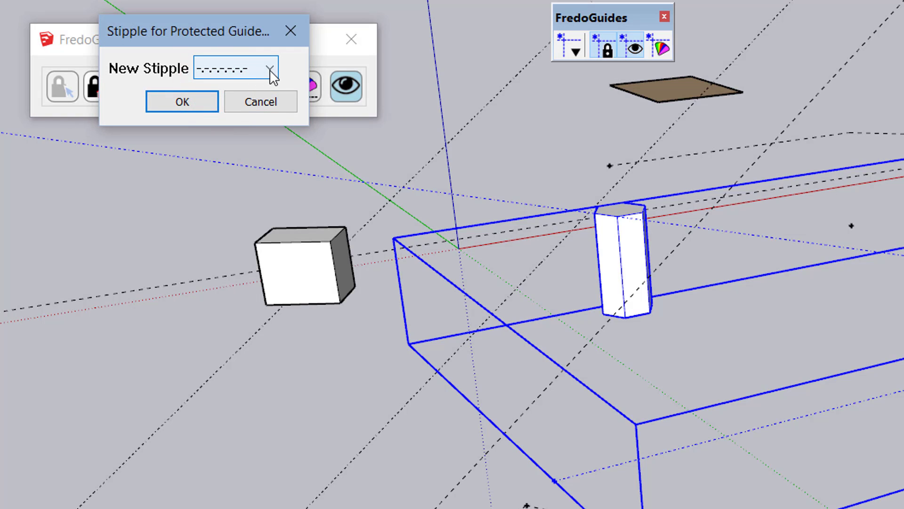
click(270, 69)
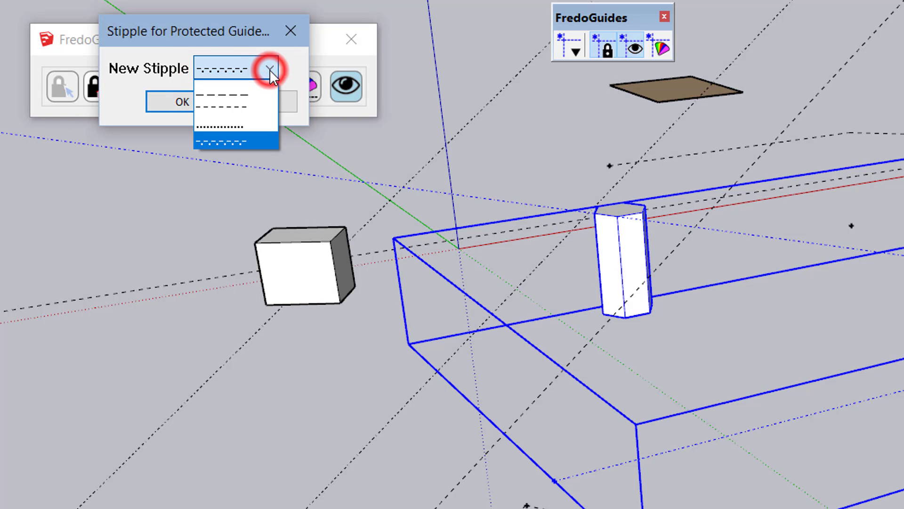
click(250, 126)
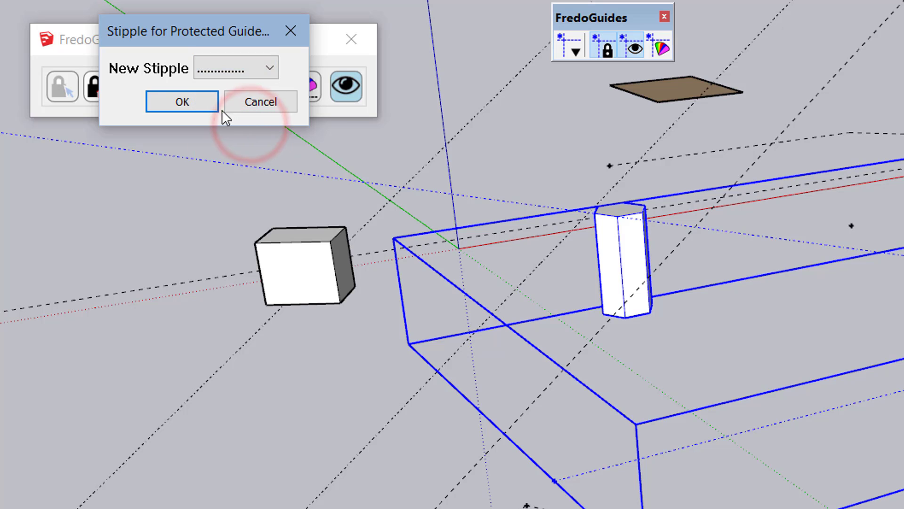
click(202, 103)
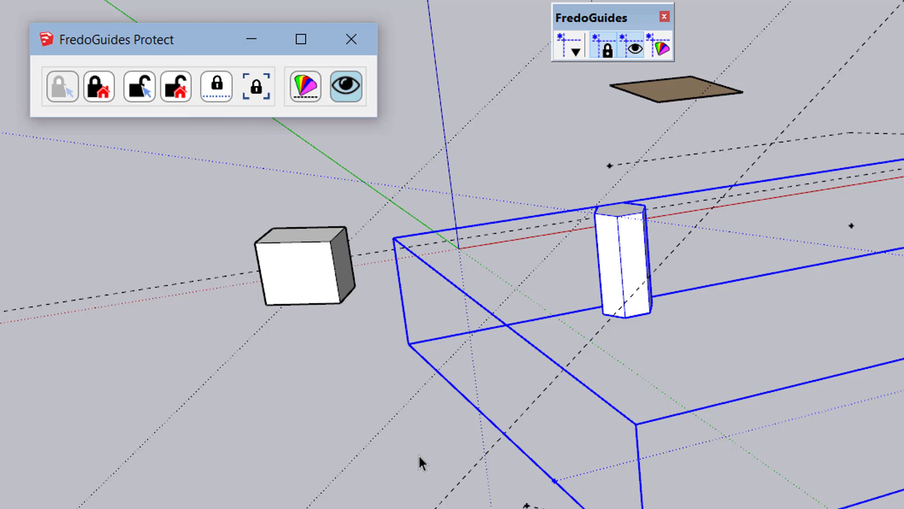
scroll(418, 454, down, 2)
Step: Orbit the view and select a dotted protected guide line to inspect its details
middle_drag(419, 453, 638, 398)
scroll(651, 384, up, 2)
scroll(770, 401, up, 1)
scroll(770, 400, up, 1)
scroll(770, 401, down, 1)
scroll(770, 400, down, 1)
scroll(770, 401, up, 1)
scroll(770, 400, down, 1)
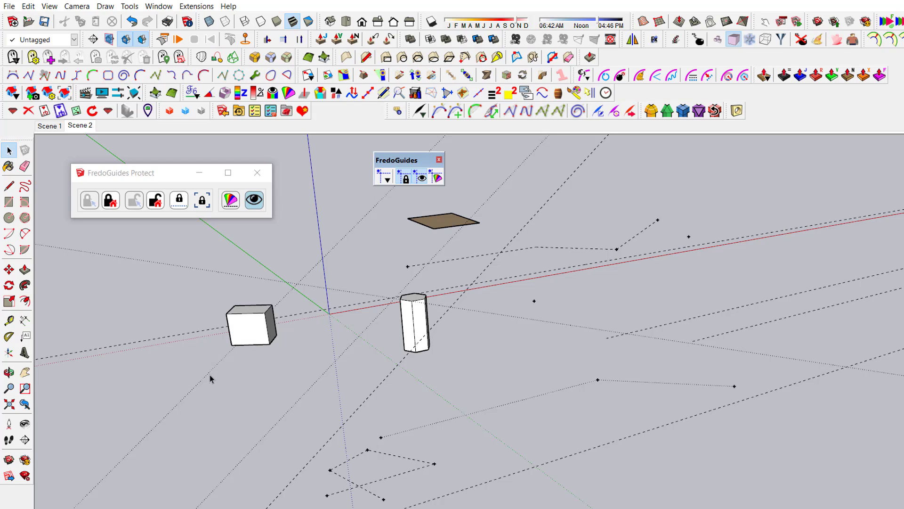
click(210, 377)
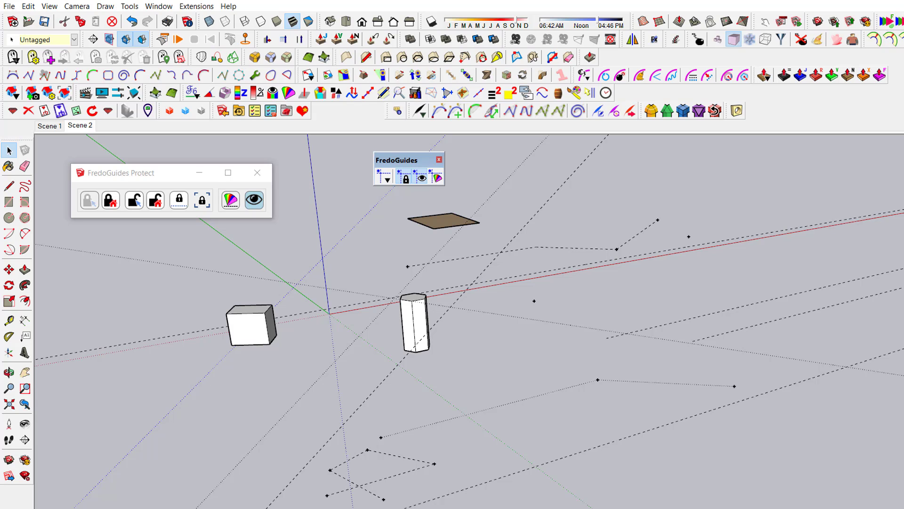
Step: Drag the Entity Info tray off the view and dock it against the right window edge
drag(799, 165, 579, 164)
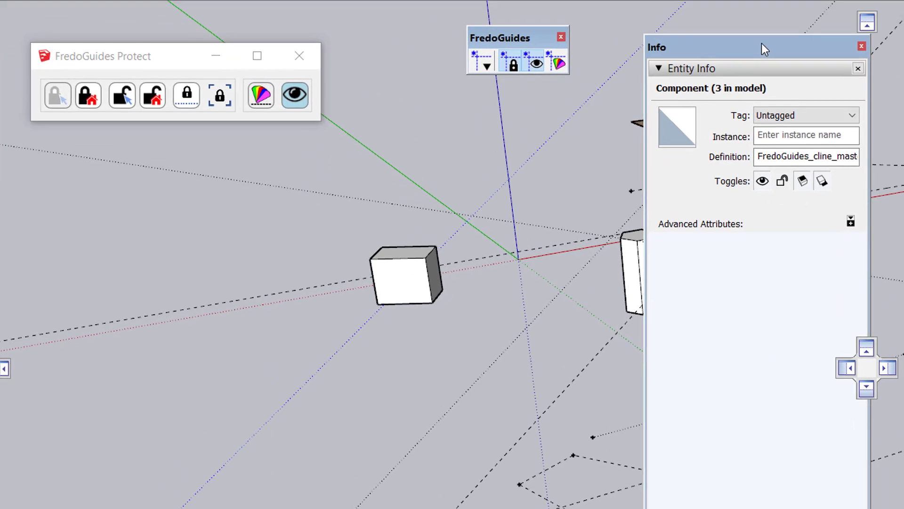
drag(761, 44, 762, 43)
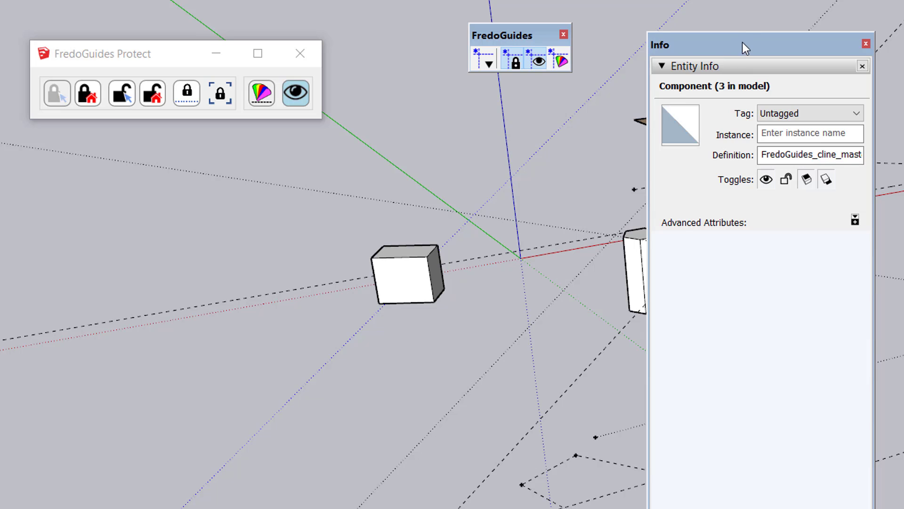
mouse_move(743, 42)
mouse_down()
mouse_move(903, 44)
mouse_move(882, 41)
mouse_up()
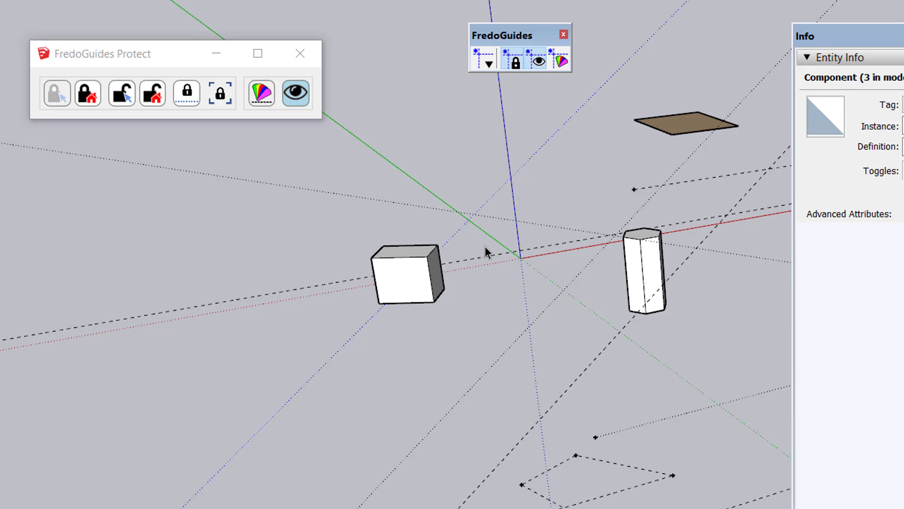
drag(895, 39, 903, 36)
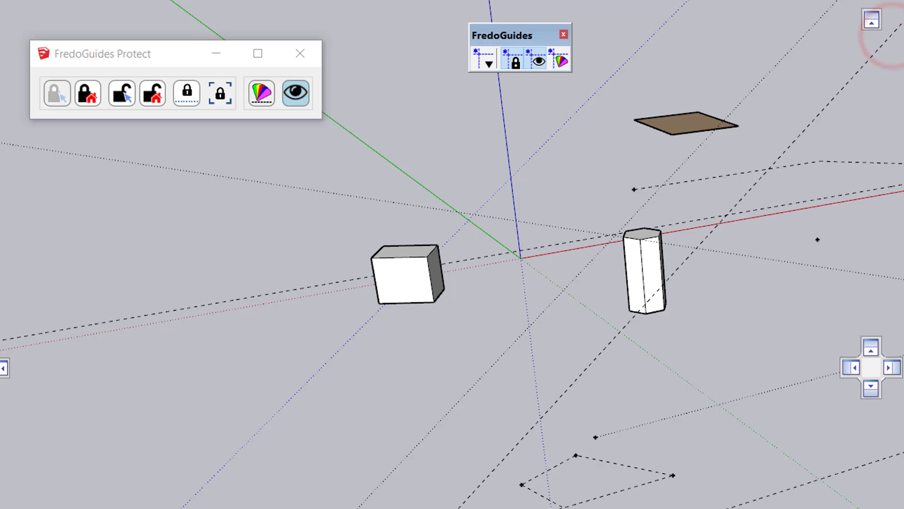
mouse_move(903, 35)
mouse_down()
mouse_move(892, 47)
mouse_move(878, 44)
mouse_up()
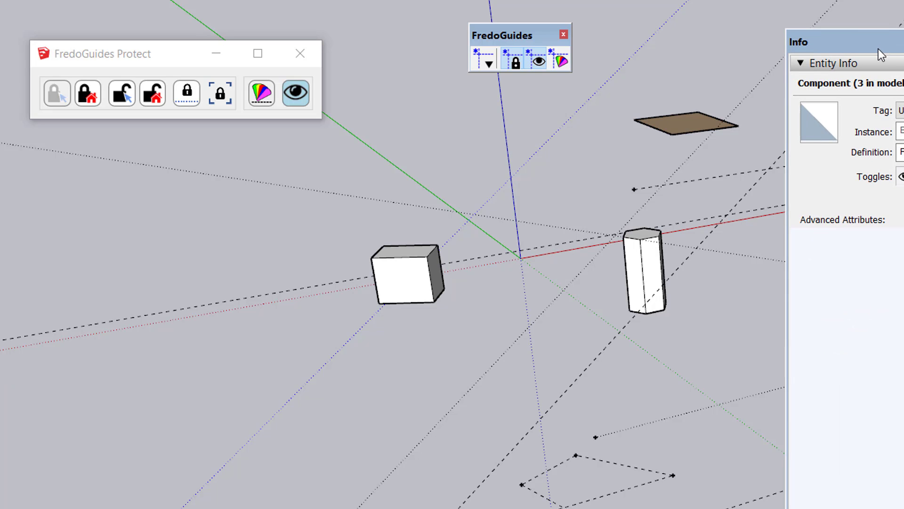